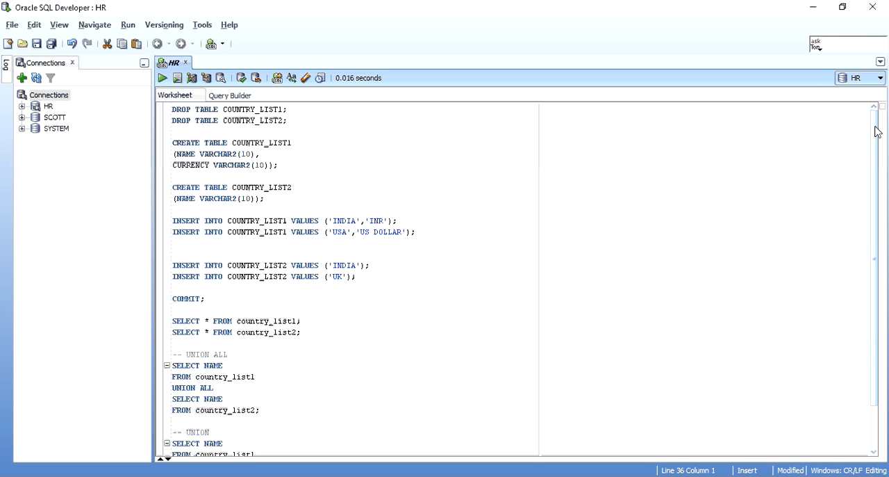
Create the COUNTRY_LIST1 and COUNTRY_LIST2 tables by running each CREATE TABLE statement
left_click(396, 143)
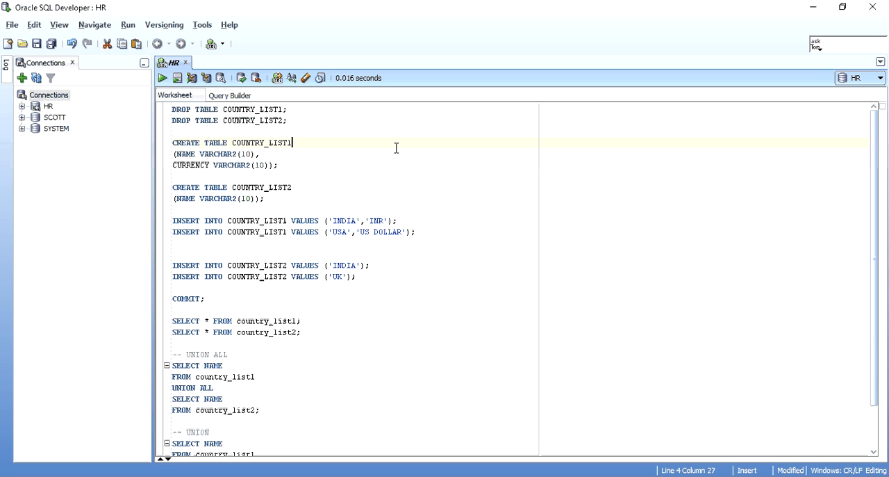
key("ctrl+Return")
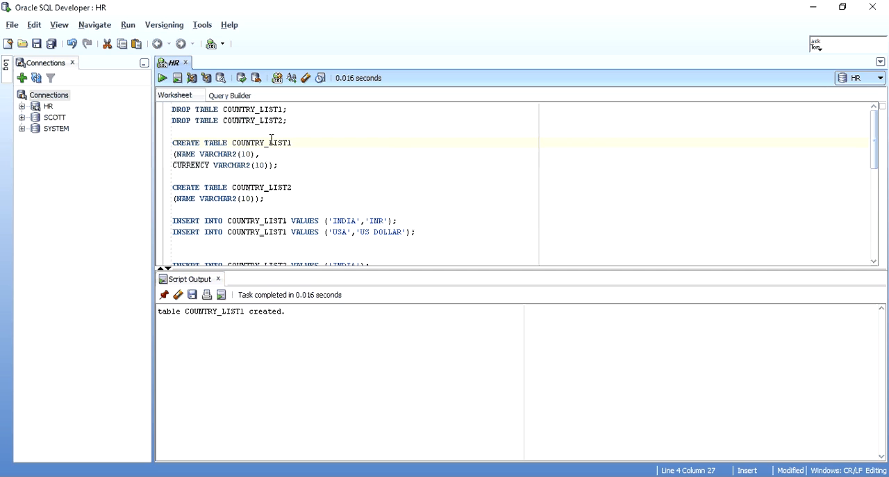
left_click(188, 154)
left_click(256, 198)
key("ctrl+Return")
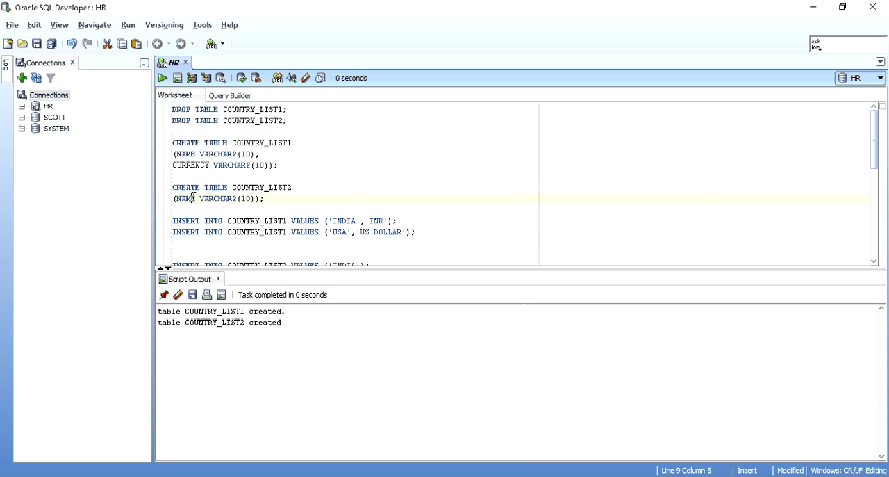
Run the four selected INSERT statements for the country rows, then COMMIT them
key("Down")
key("Down")
key("Down")
key("Down")
key("Down")
key("Down")
key("shift+Up")
key("shift+Up")
key("shift+Up")
key("shift+Up")
key("shift+Up")
key("shift+Up")
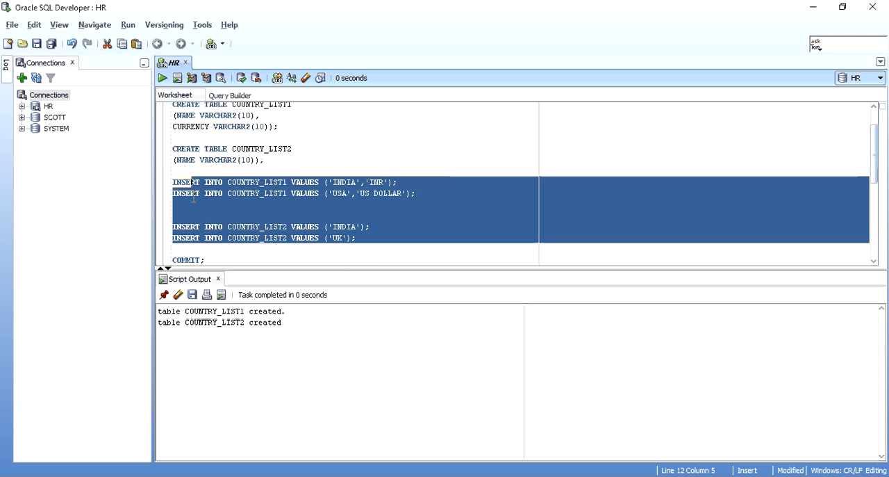
key("shift+Up")
key("ctrl+Return")
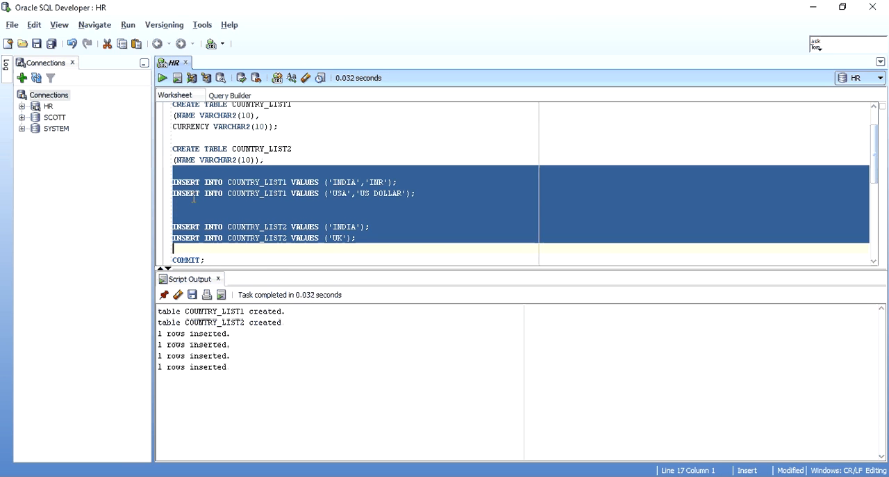
key("Down")
key("Down")
key("Down")
key("ctrl+Return")
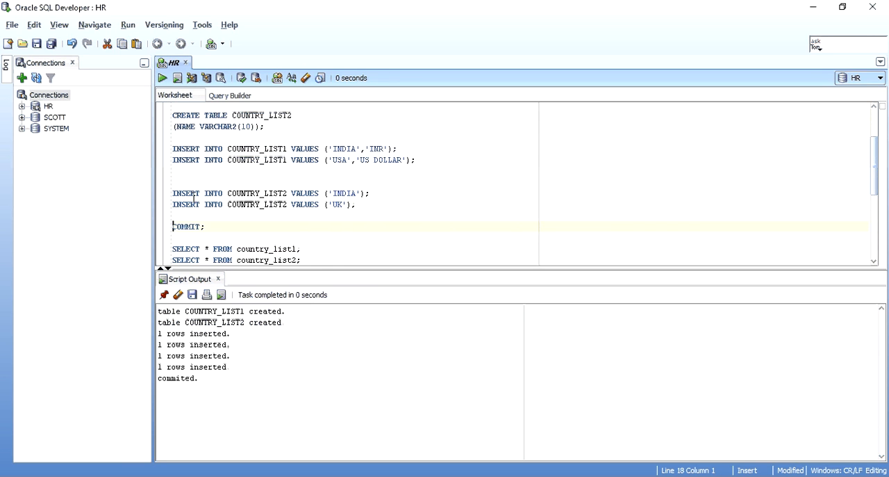
Query COUNTRY_LIST1 and check its INDIA/INR and USA/US DOLLAR rows
key("Down")
key("ctrl+Return")
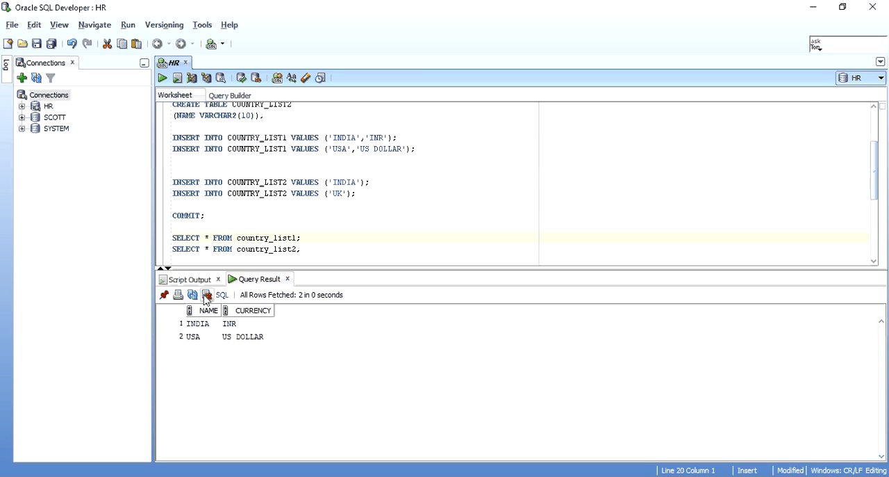
left_click(199, 323)
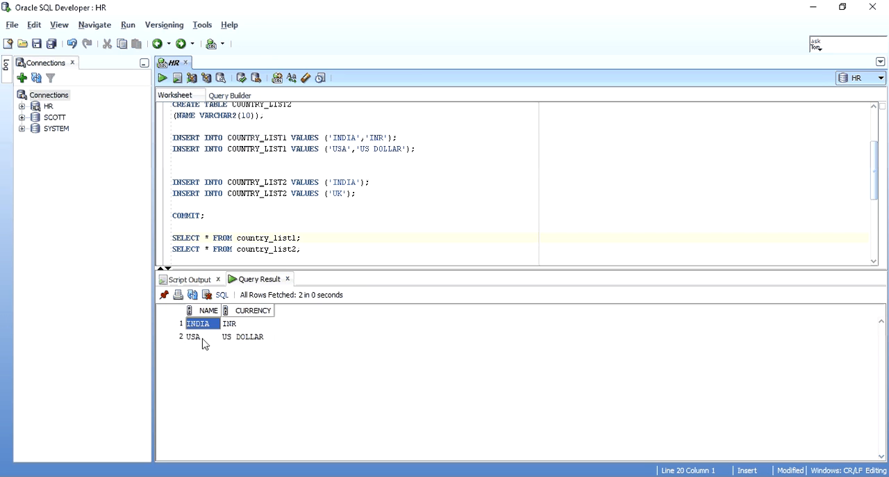
left_click(203, 337)
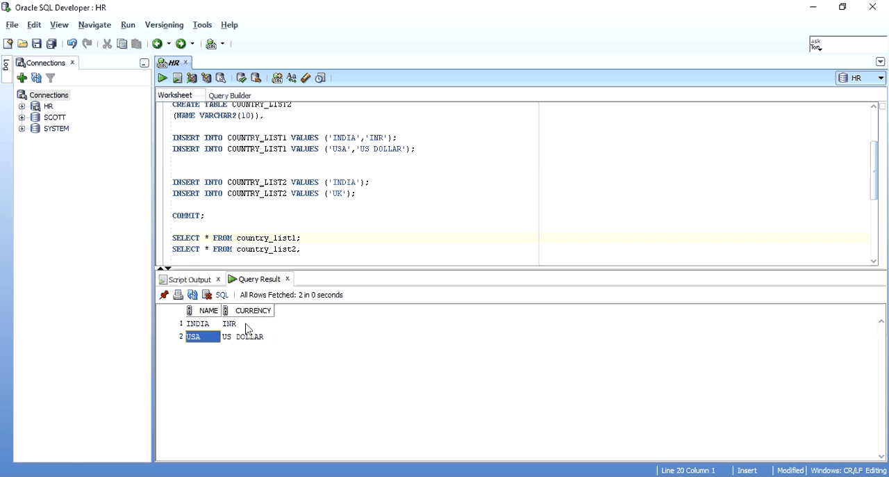
left_click_drag(247, 323, 250, 336)
Query COUNTRY_LIST2 and check its INDIA and UK rows
left_click(298, 249)
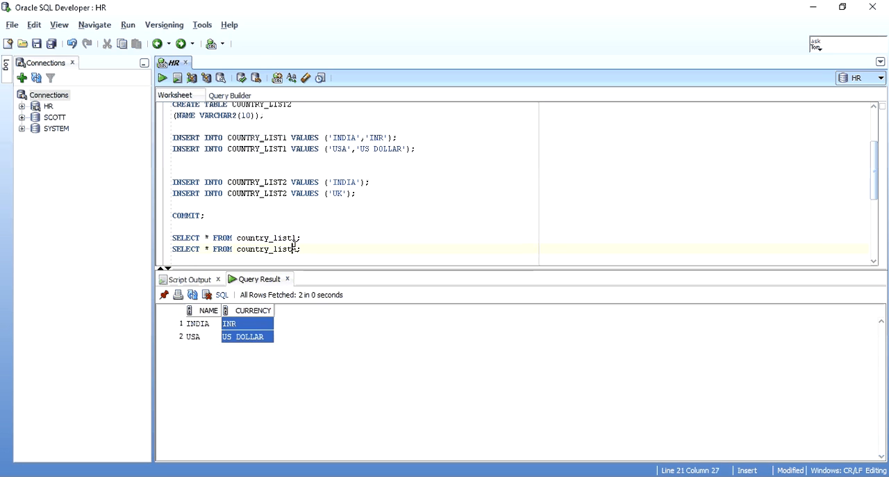
key("ctrl+Return")
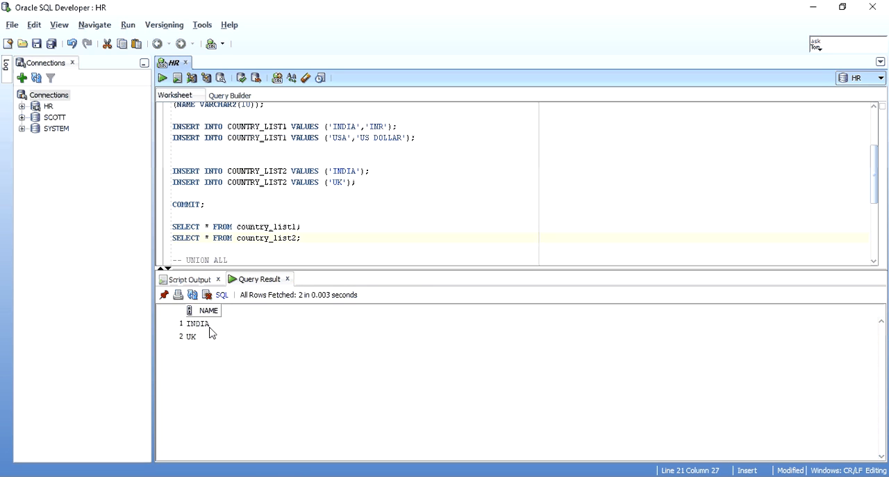
left_click(201, 324)
left_click(202, 337)
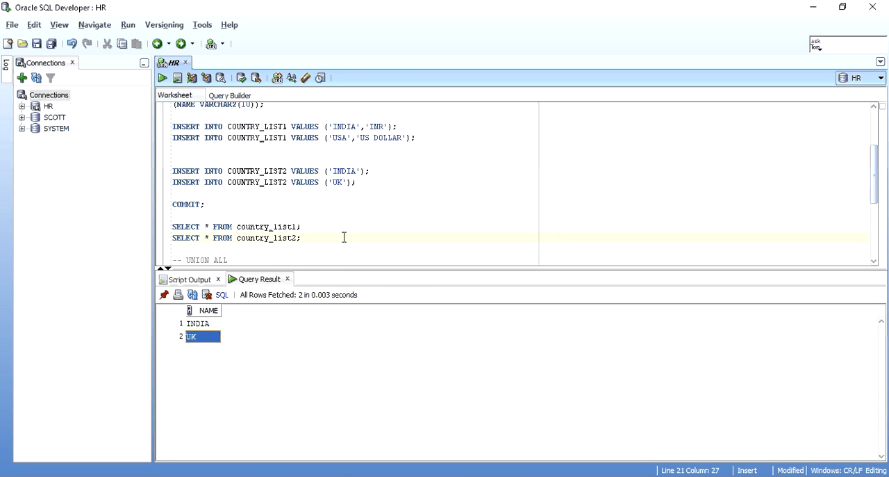
left_click(173, 204)
Run the UNION ALL of SELECT NAME from country_list1 and country_list2
key("Down")
key("Down")
key("Down")
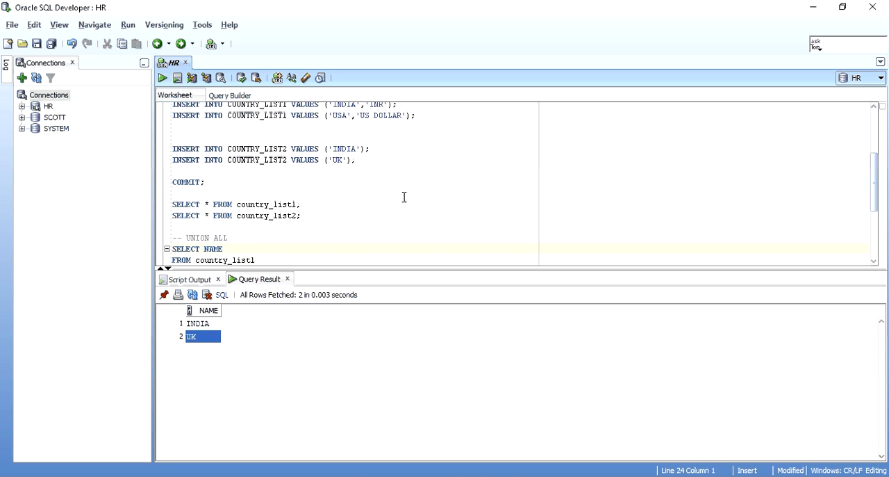
key("Down")
key("Down")
key("Down")
key("Down")
key("Down")
key("Down")
key("Up")
key("Up")
key("Up")
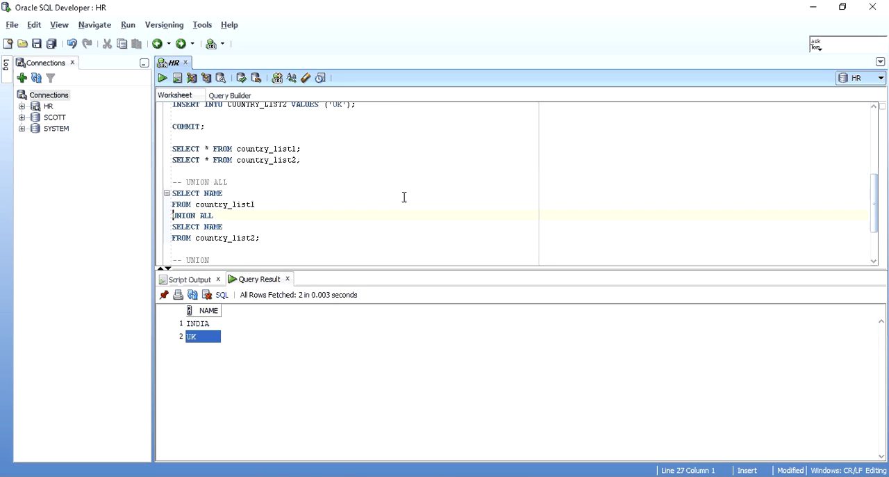
key("Up")
key("Up")
key("shift+Down")
key("shift+Down")
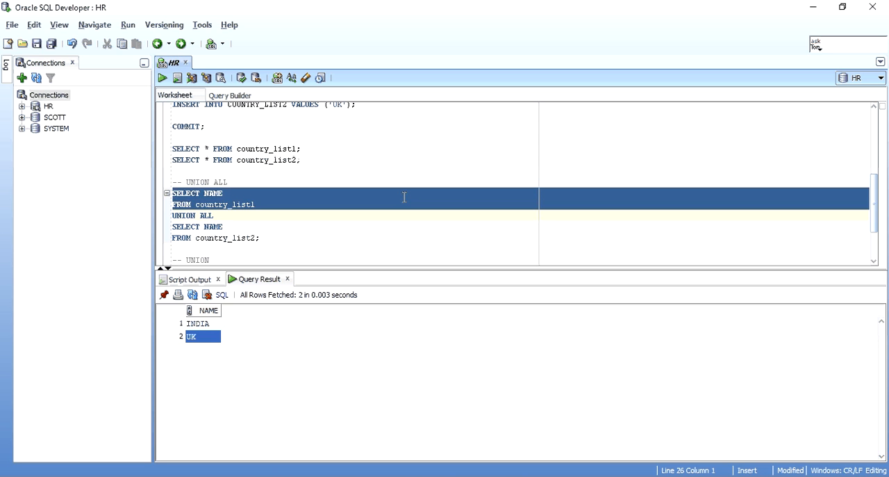
key("Down")
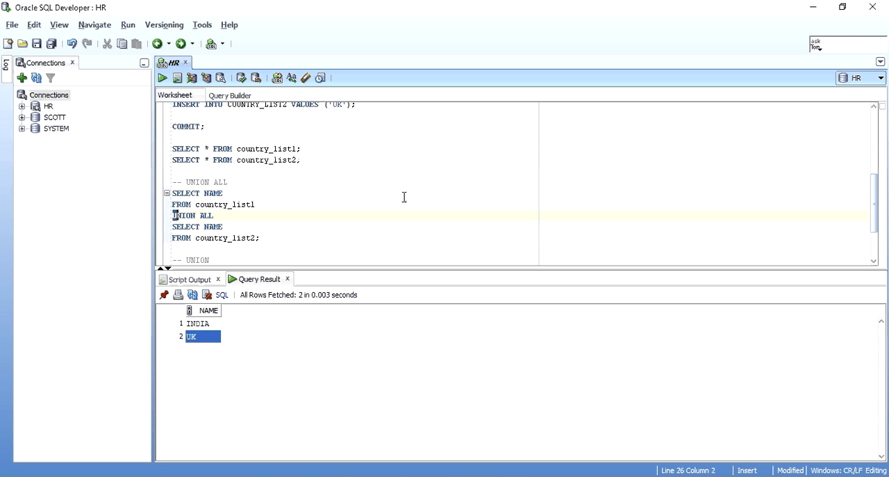
key("Right")
key("ctrl+Return")
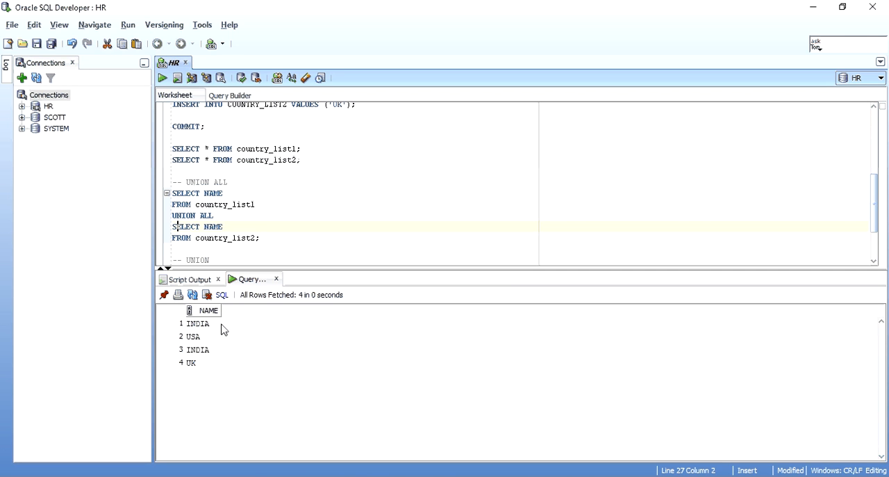
Review the four returned names — INDIA, USA, INDIA, UK — and highlight the ALL keyword
left_click(195, 324)
left_click(197, 337)
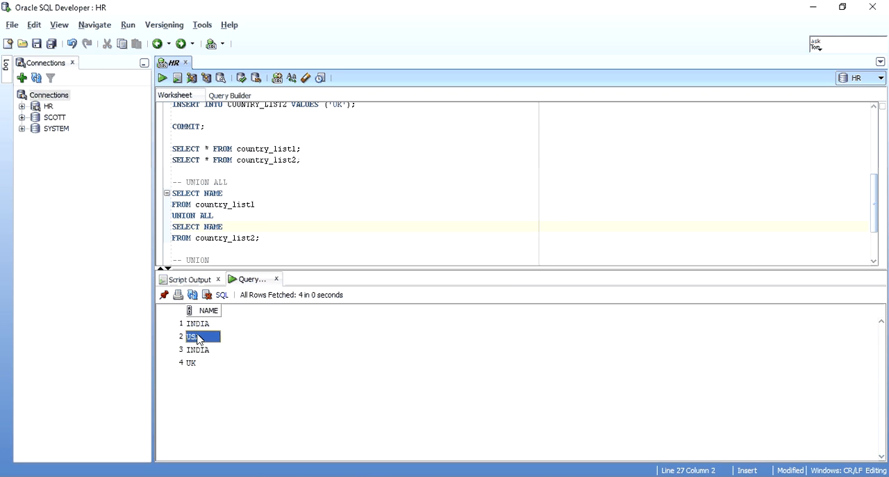
left_click(199, 350)
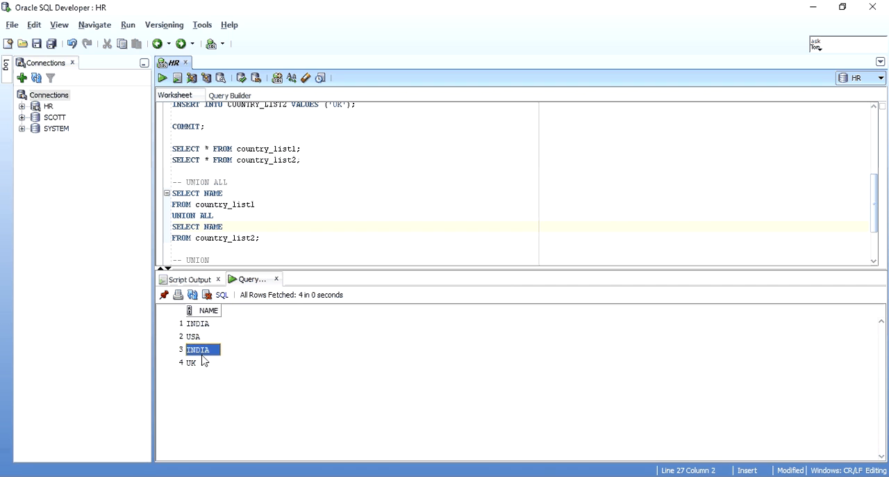
left_click(201, 363)
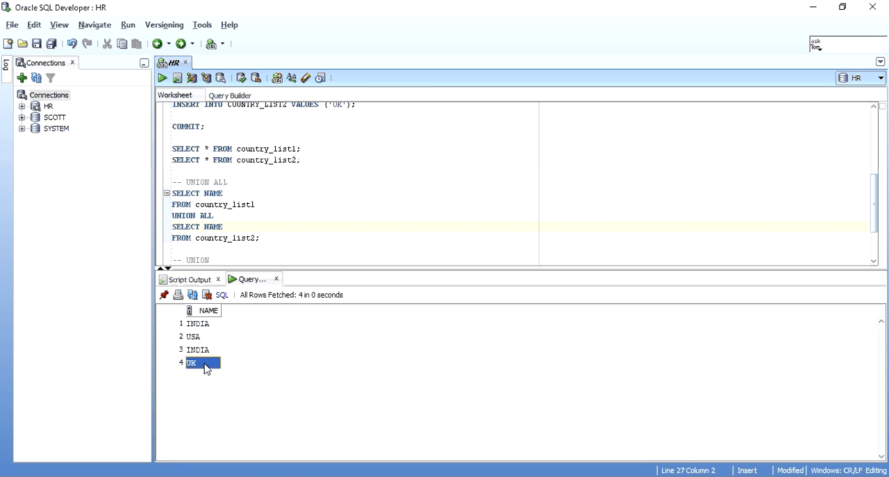
left_click(202, 215)
double_click(205, 215)
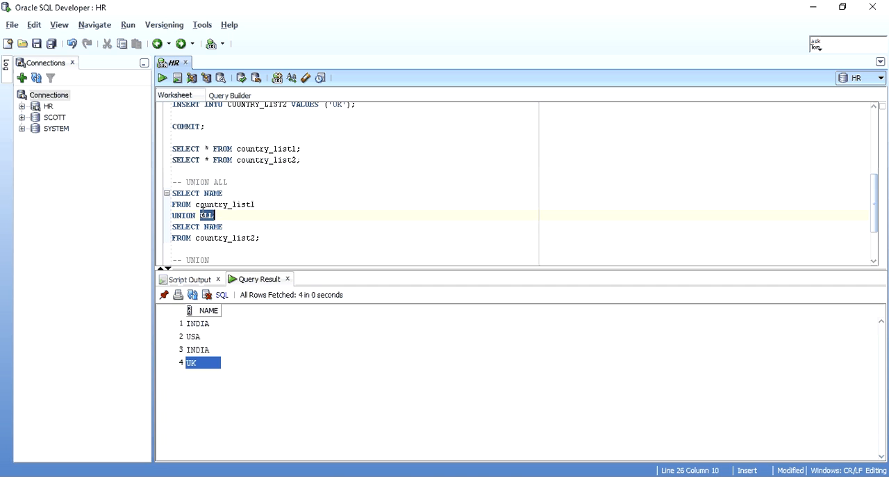
left_click(201, 324)
left_click_drag(215, 325, 210, 364)
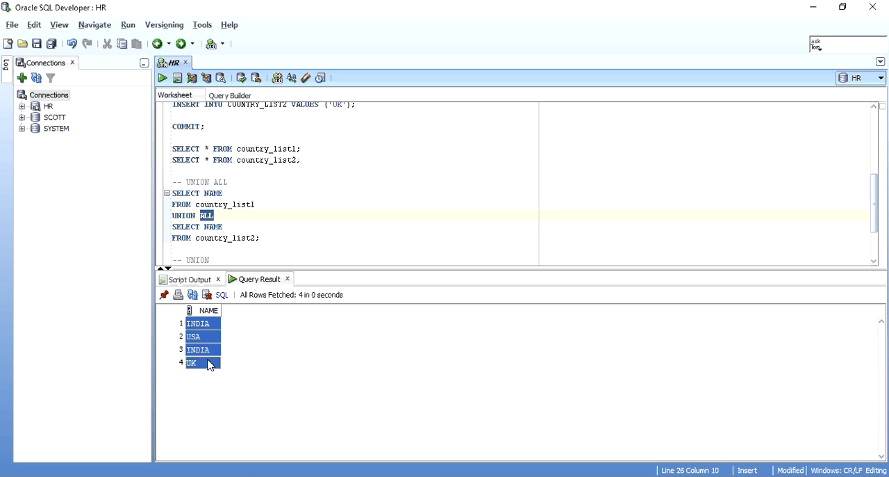
left_click(365, 190)
Run the plain UNION query and mark its three distinct names INDIA, UK, USA
key("Down")
key("Down")
key("Down")
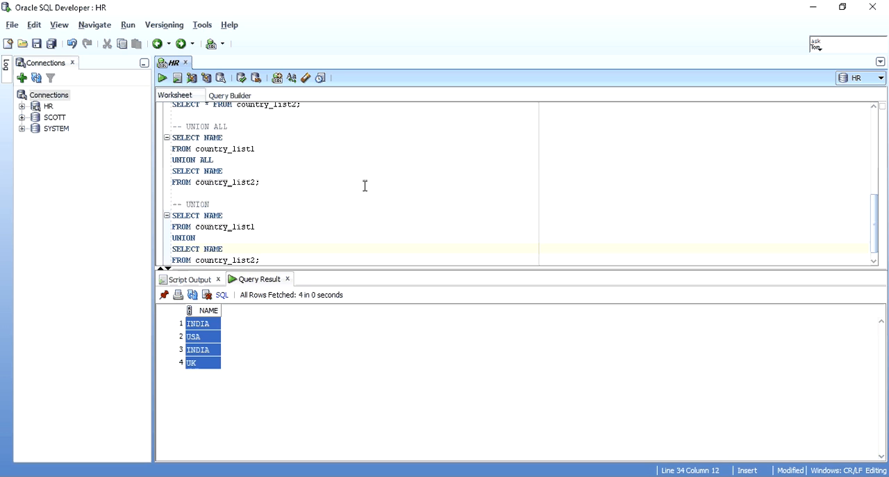
key("Up")
key("ctrl+Return")
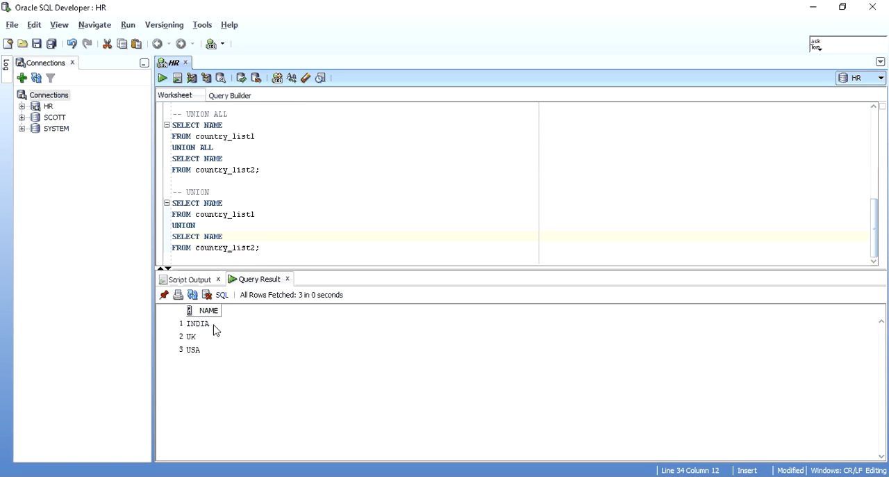
left_click(202, 323)
left_click_drag(202, 323, 214, 350)
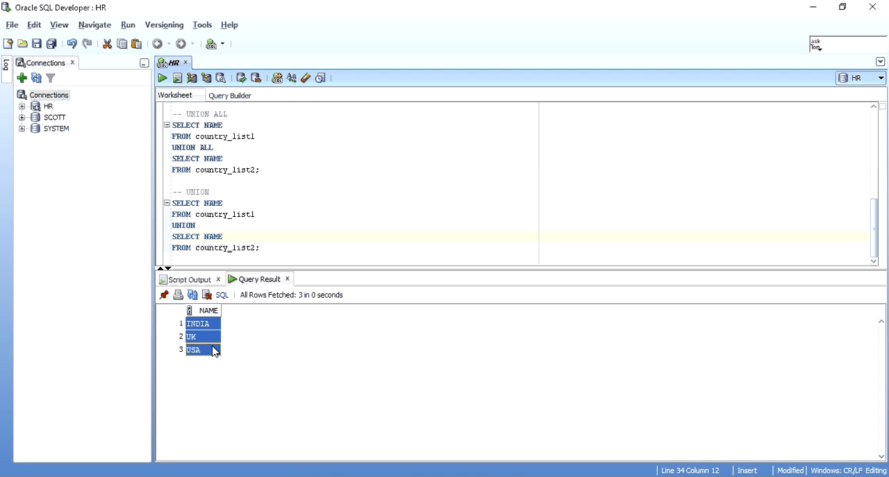
Alternate rerunning UNION ALL and UNION, ending with the four UNION ALL rows marked
left_click(303, 137)
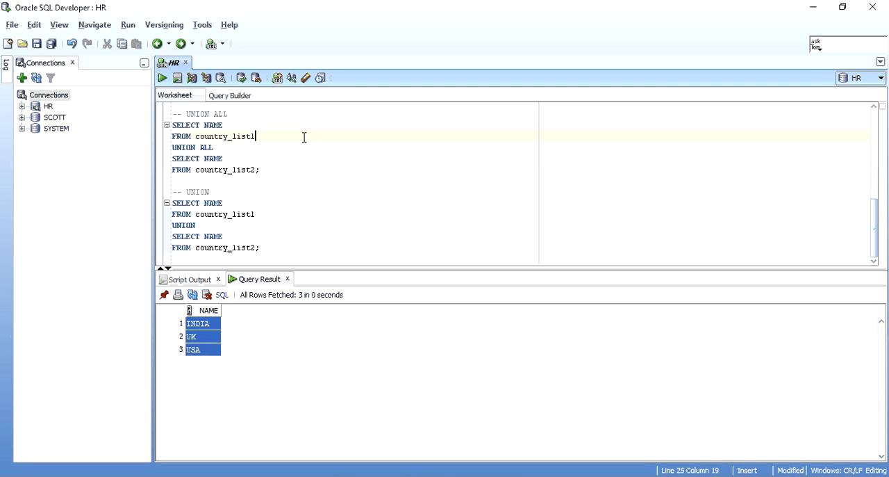
key("ctrl+Return")
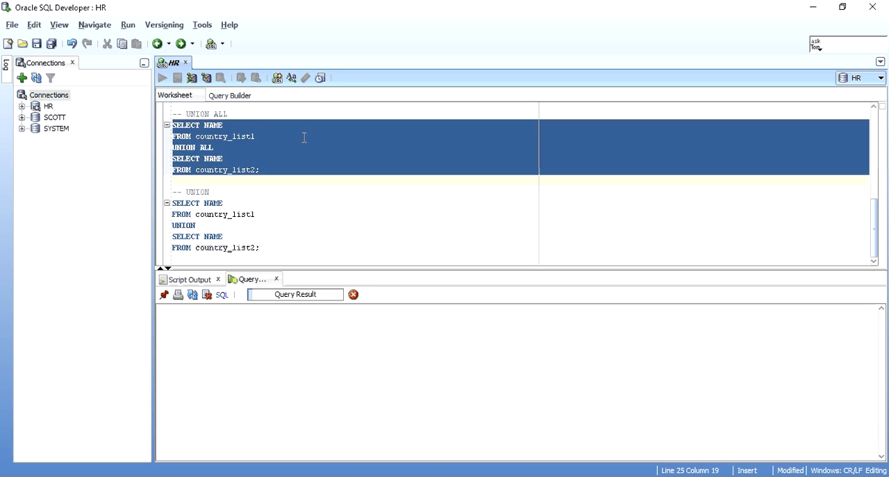
key("Down")
key("Down")
key("Down")
key("Down")
key("Down")
key("Down")
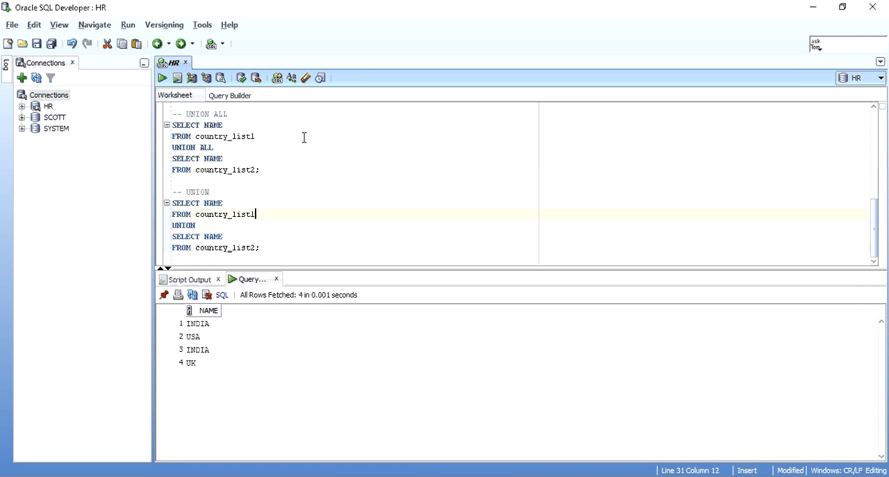
key("ctrl+Return")
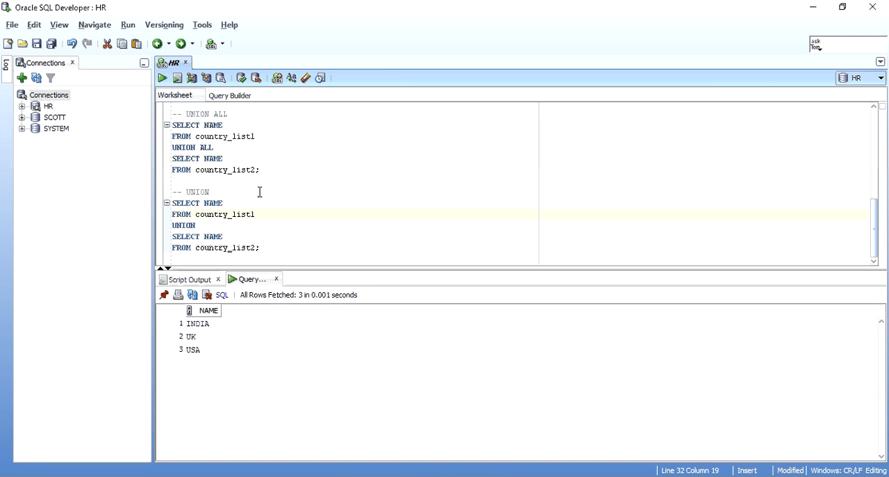
left_click(201, 323)
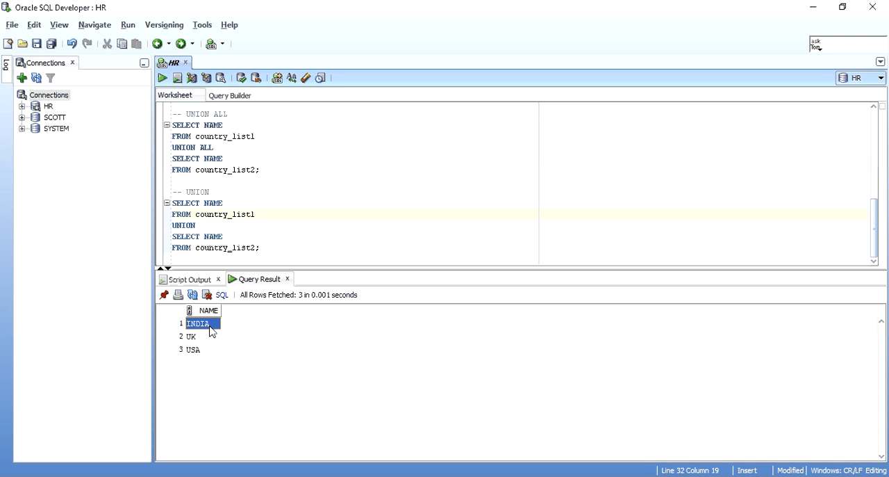
left_click(245, 126)
key("ctrl+Return")
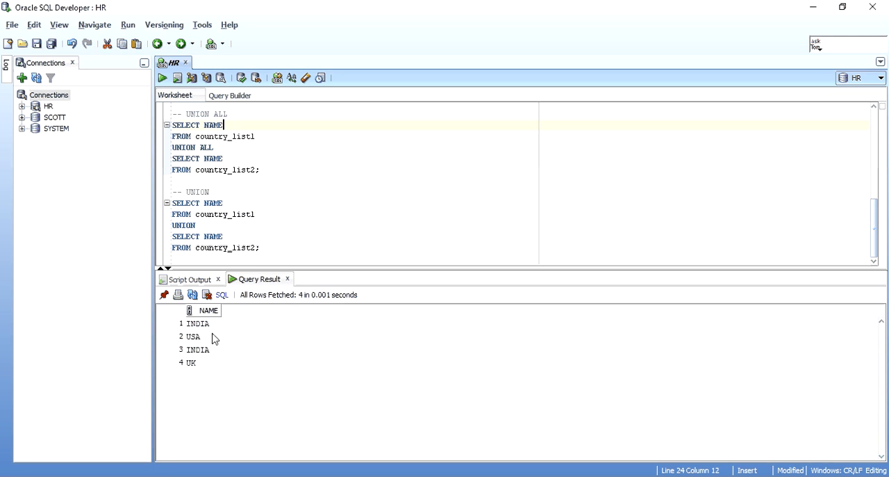
left_click_drag(197, 324, 211, 366)
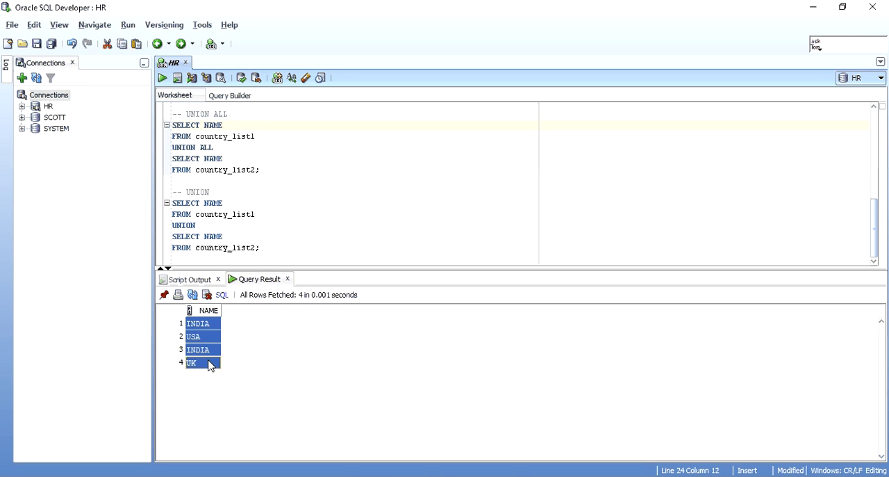
Highlight the word ALL in the first query and UNION in the second to contrast them
left_click(350, 167)
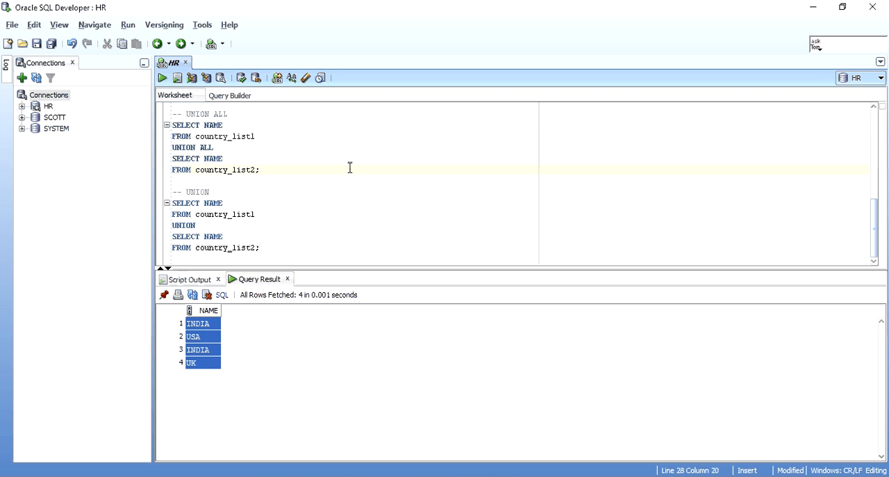
left_click(201, 147)
double_click(207, 147)
double_click(184, 224)
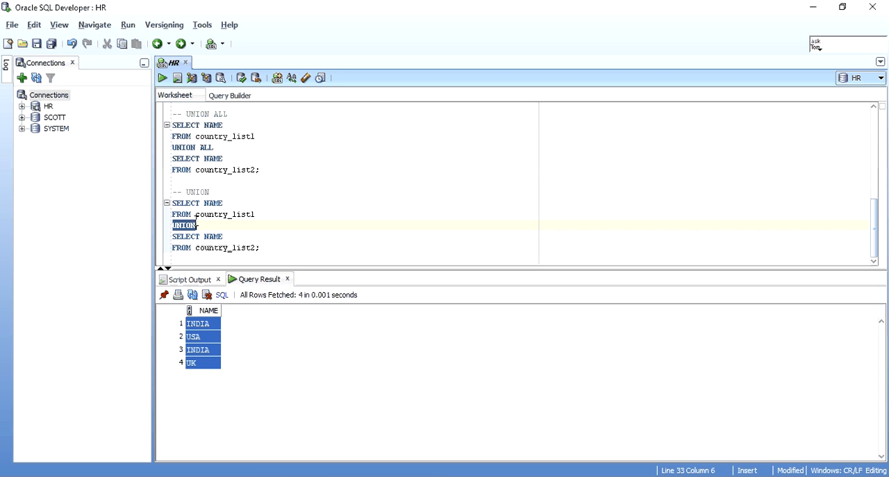
left_click(201, 225)
Run UNION ALL with NAME, CURRENCY in the first branch and only NAME in the second, raising ORA-01789
key("Up")
key("Up")
key("Up")
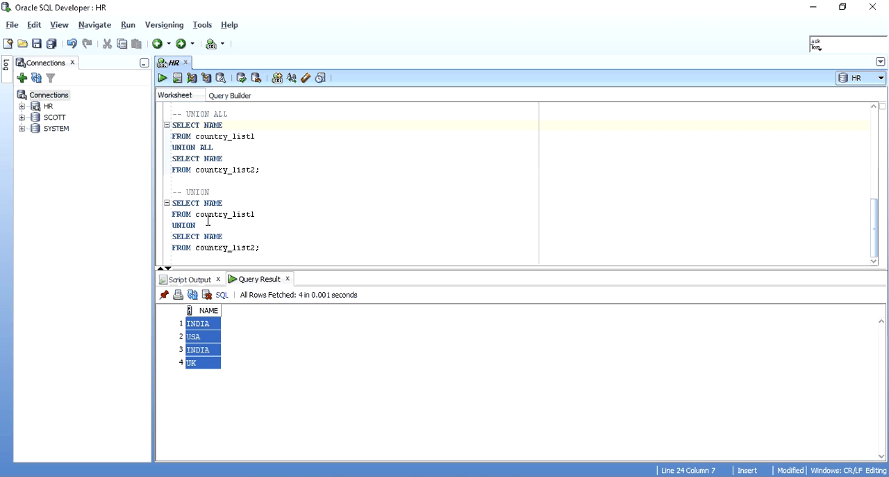
key("End")
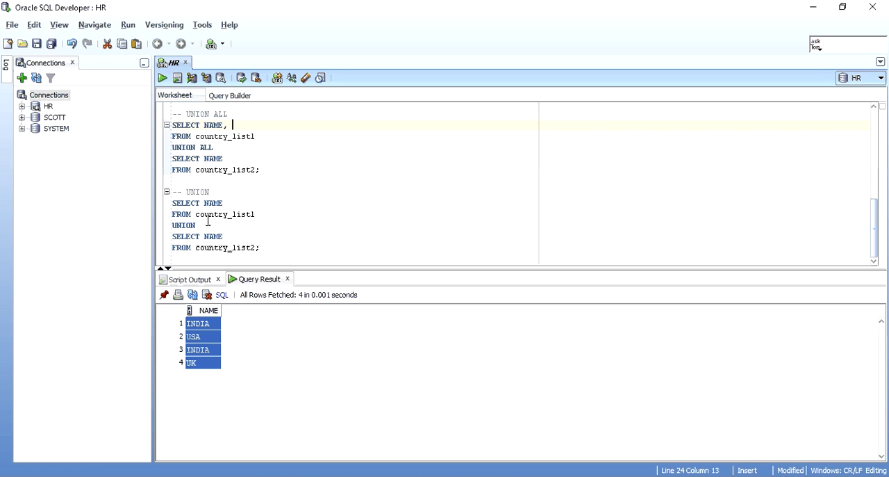
type(", CURRENCY")
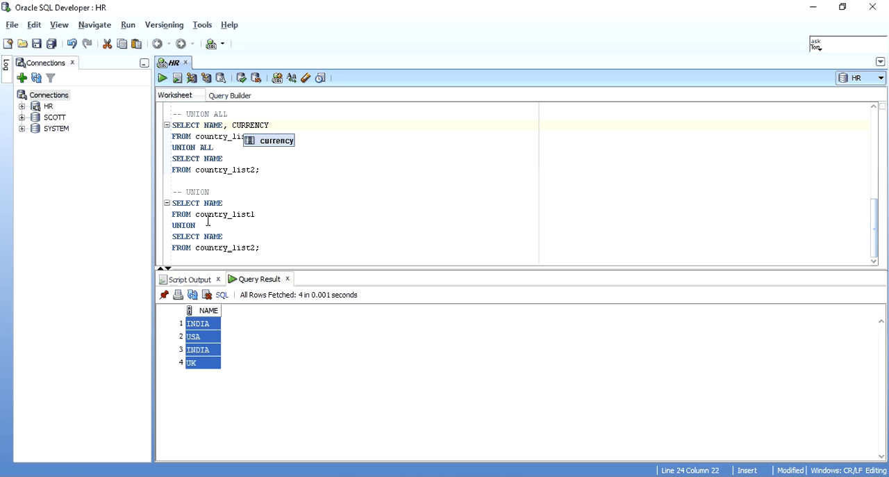
key("Escape")
key("Down")
key("Down")
key("Down")
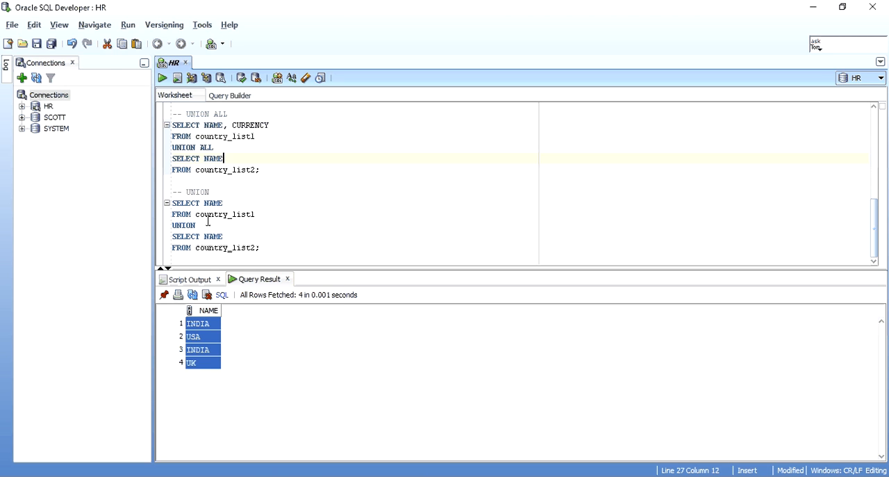
key("ctrl+Return")
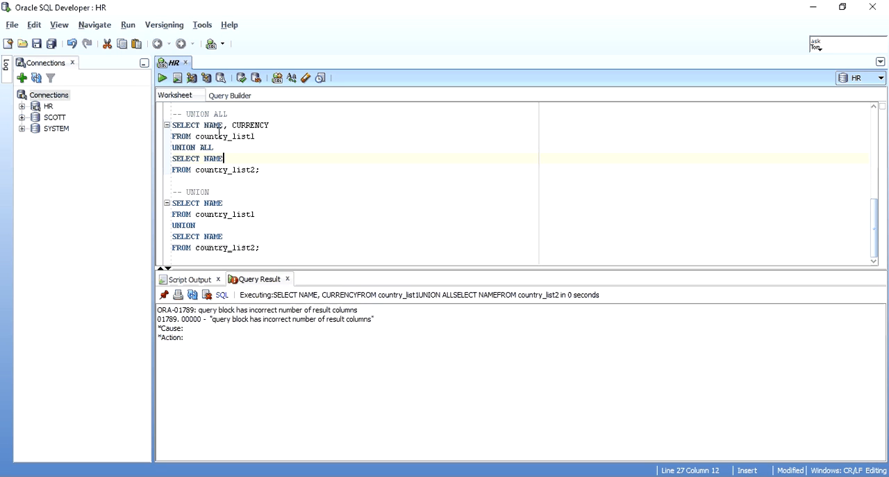
Compare the two-column and one-column SELECT lists and position after NAME in the second branch
left_click_drag(203, 124, 270, 125)
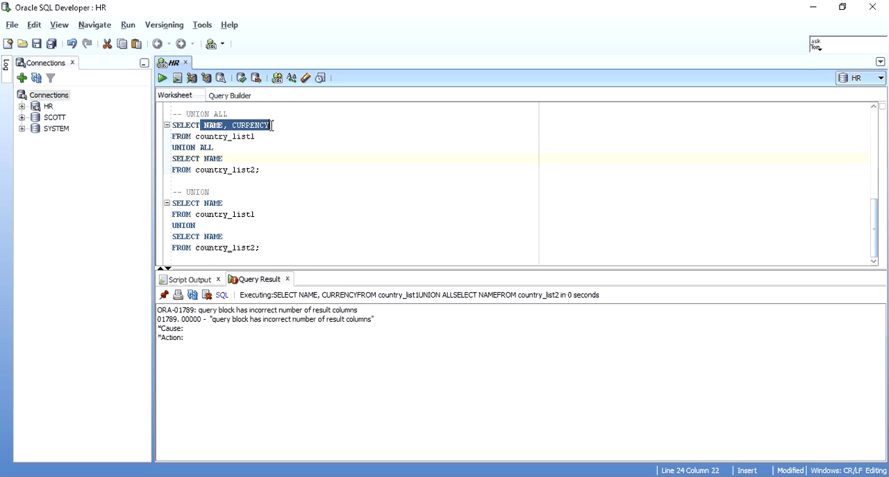
double_click(211, 158)
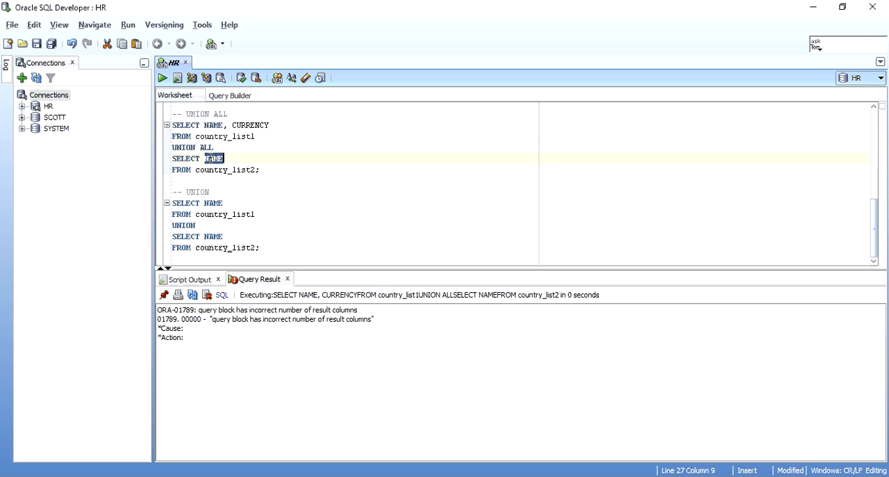
left_click(235, 159)
type(",  ")
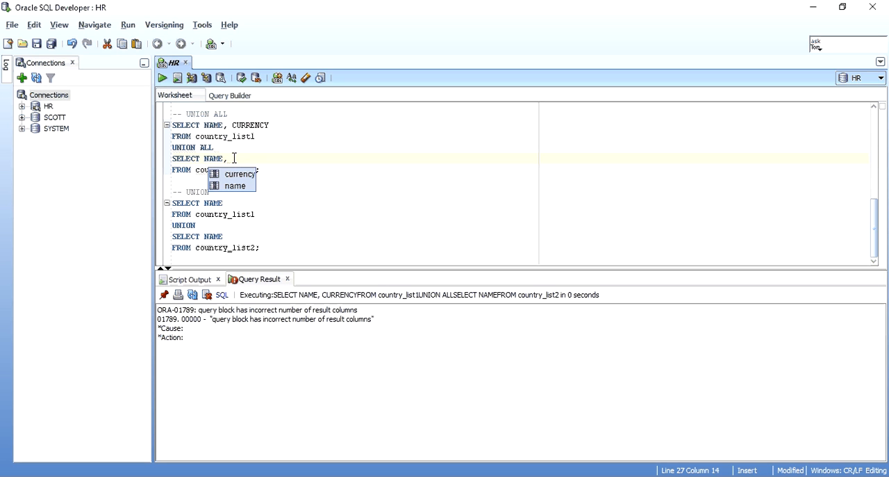
type("NULL")
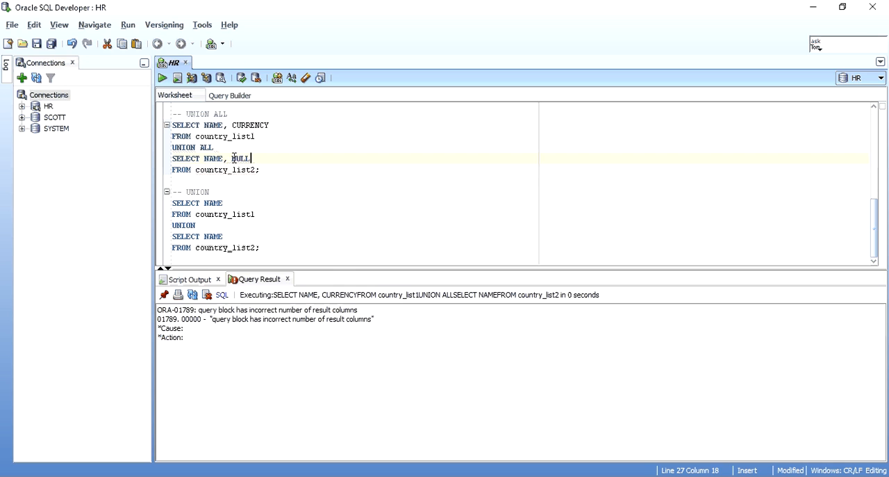
Run UNION ALL with NULL padding the second branch, highlight the null currencies, then select NULL to replace it
key("ctrl+Return")
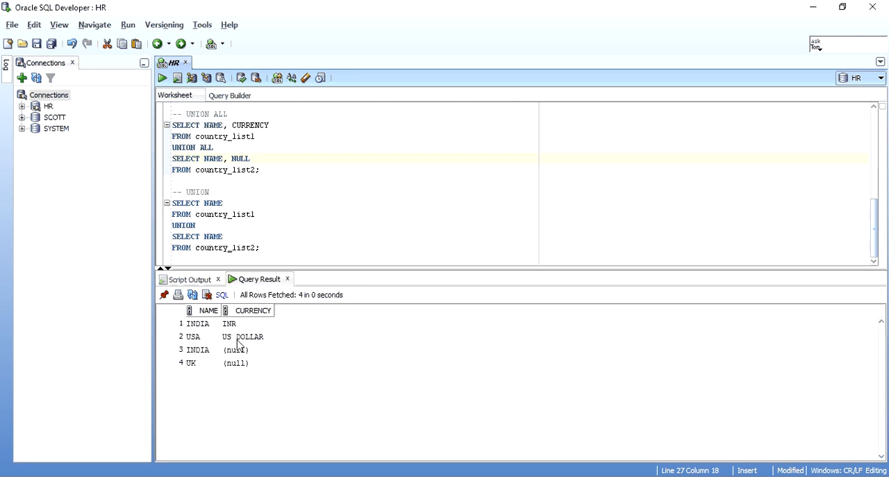
mouse_move(229, 323)
left_mouse_down()
mouse_move(246, 337)
mouse_move(243, 361)
left_mouse_up()
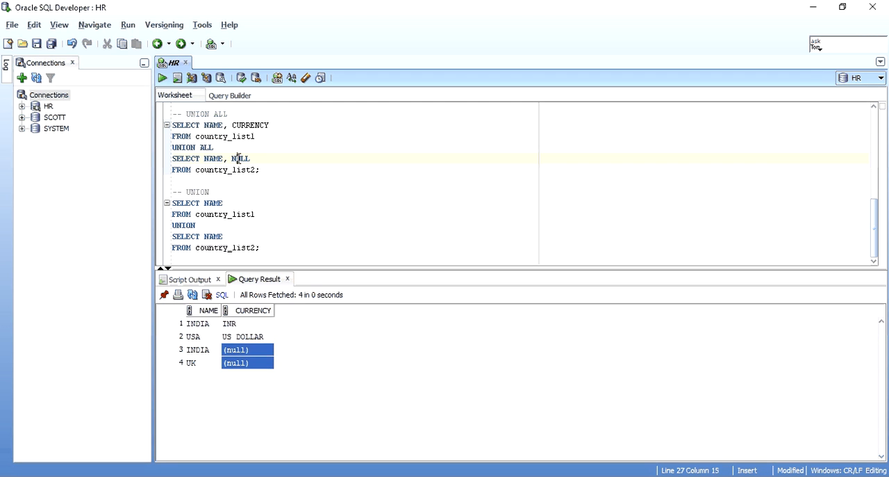
left_click(241, 181)
double_click(240, 158)
type("''")
Run UNION ALL with 'N/A' as filler, showing N/A currency for the country_list2 rows INDIA and UK
key("Left")
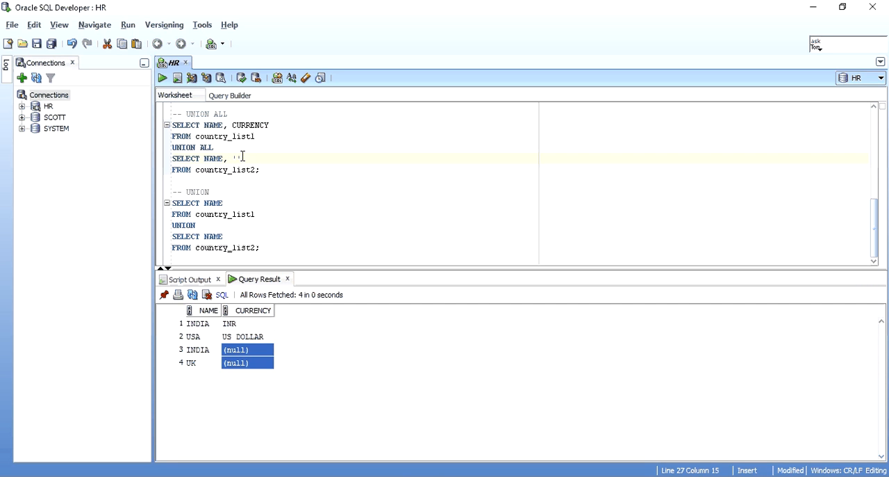
type("NU")
type("N/A")
key("ctrl+Return")
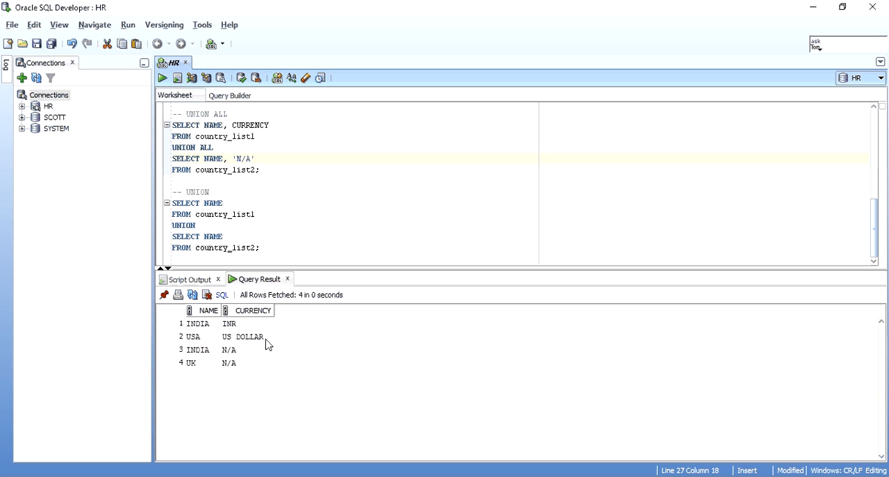
left_click_drag(246, 349, 264, 364)
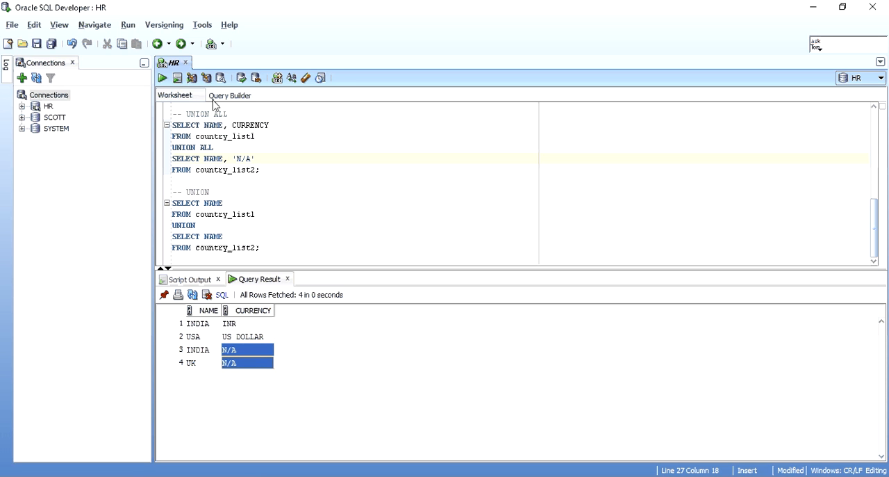
double_click(224, 136)
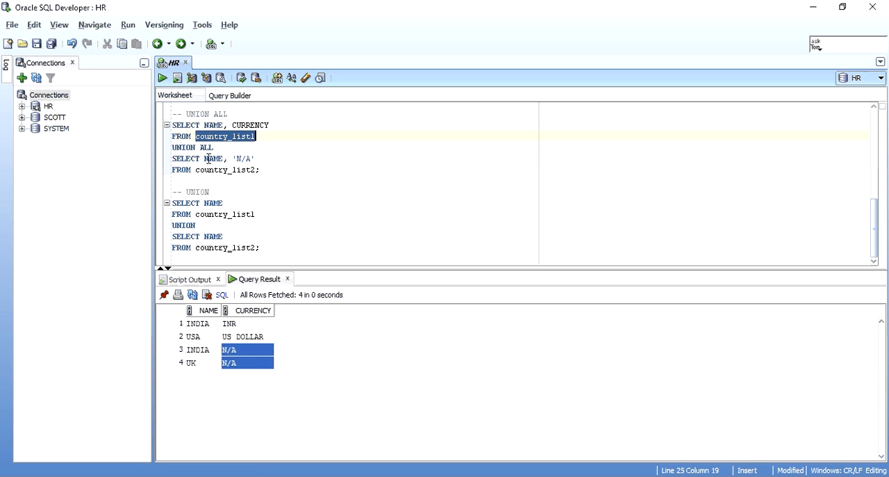
double_click(228, 170)
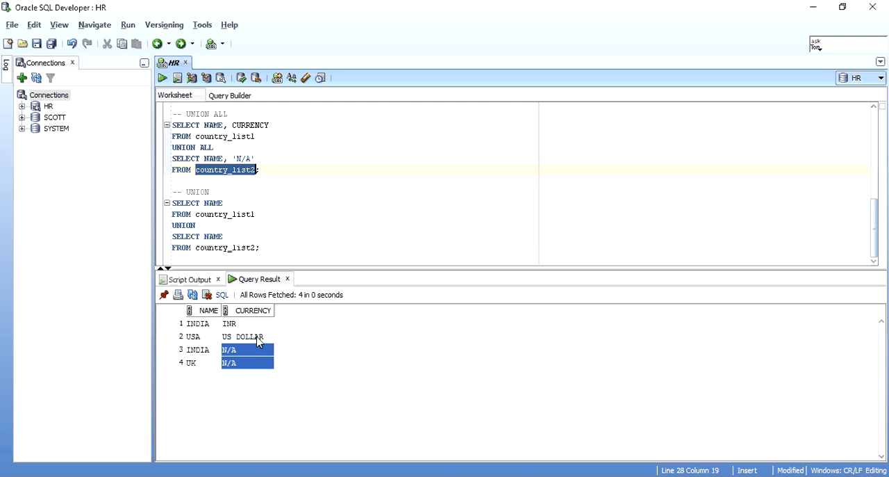
left_click(243, 351)
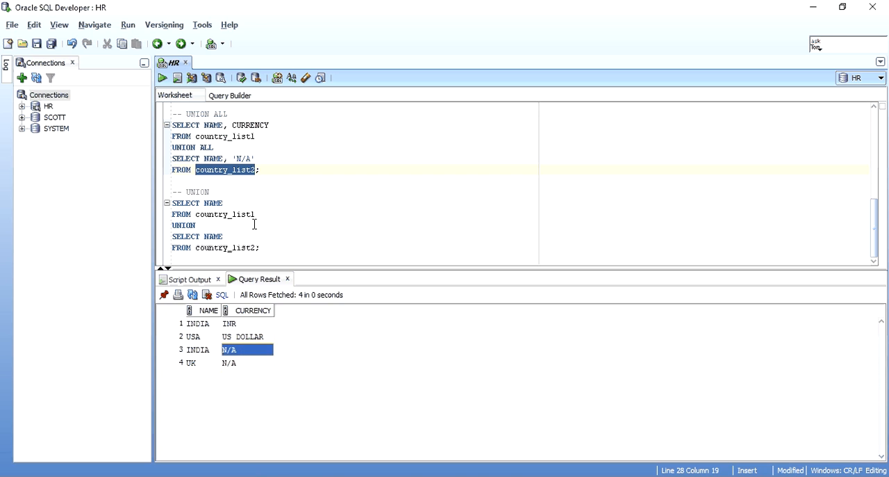
left_click(262, 159)
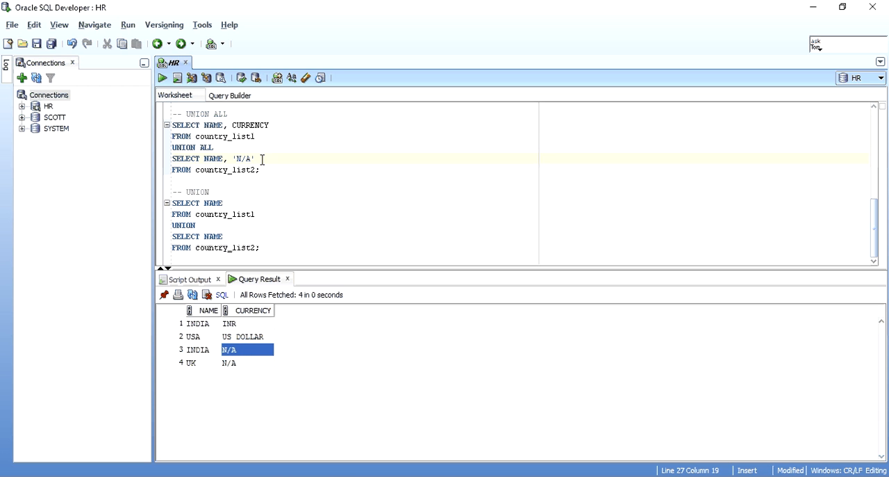
left_click(256, 136)
left_click_drag(256, 136, 196, 136)
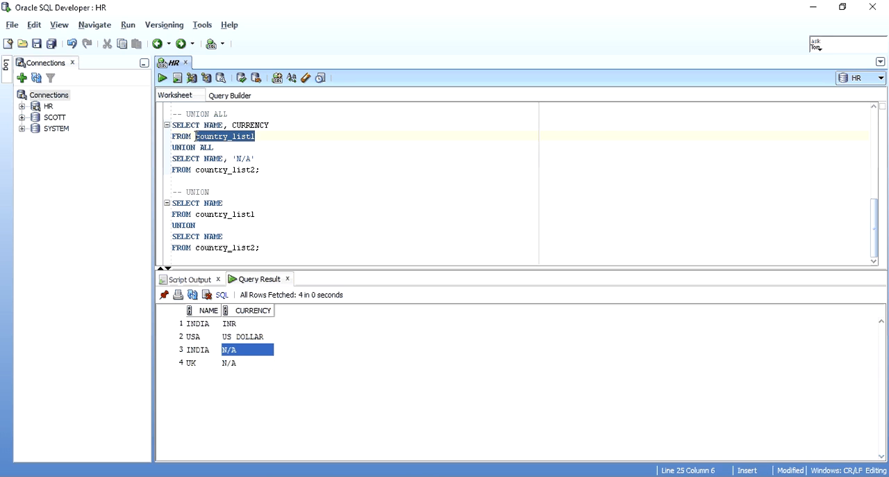
left_click_drag(215, 147, 172, 147)
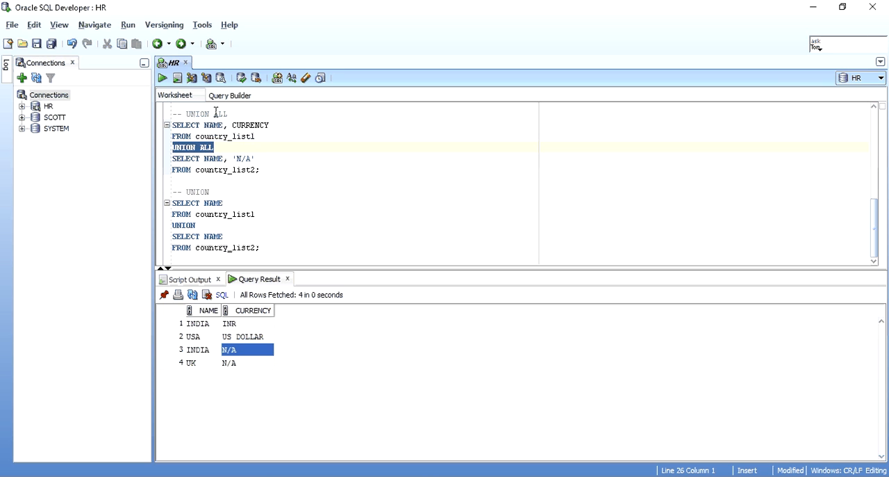
double_click(208, 124)
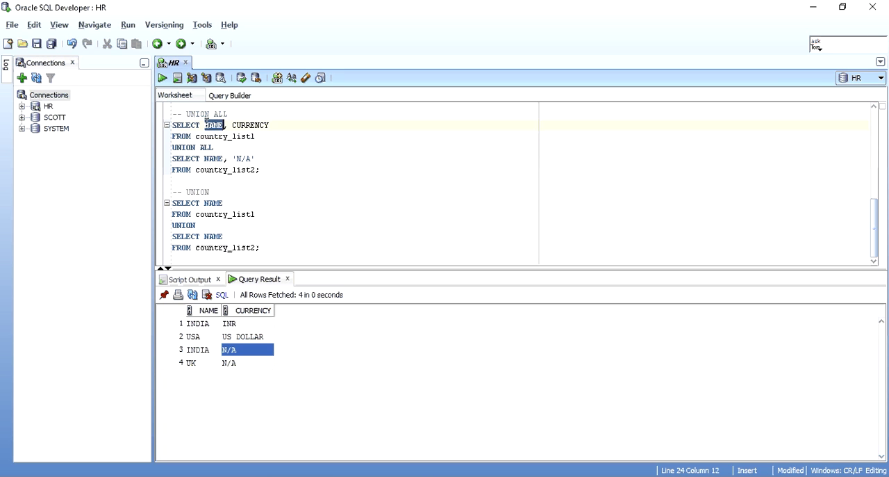
left_click(211, 159)
double_click(250, 125)
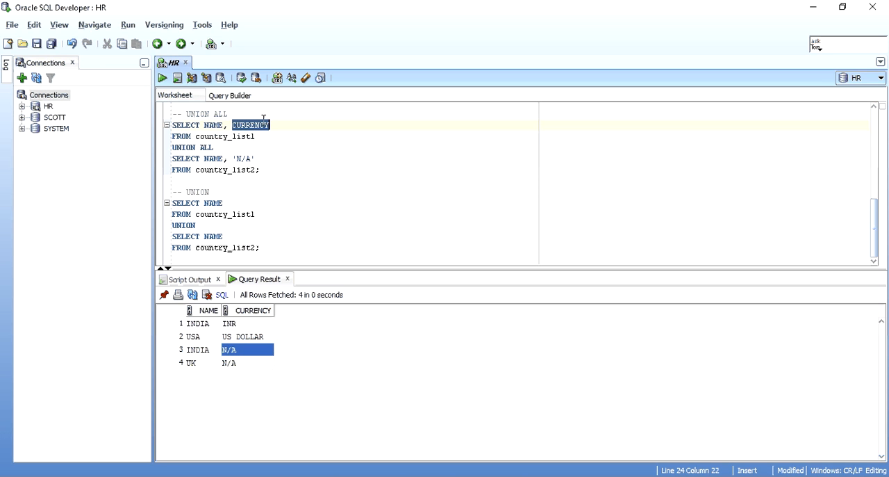
left_click_drag(249, 157, 254, 157)
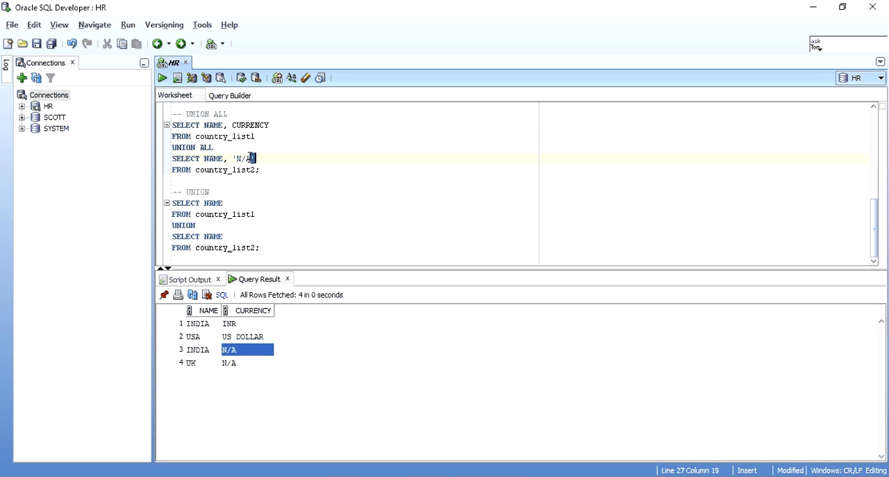